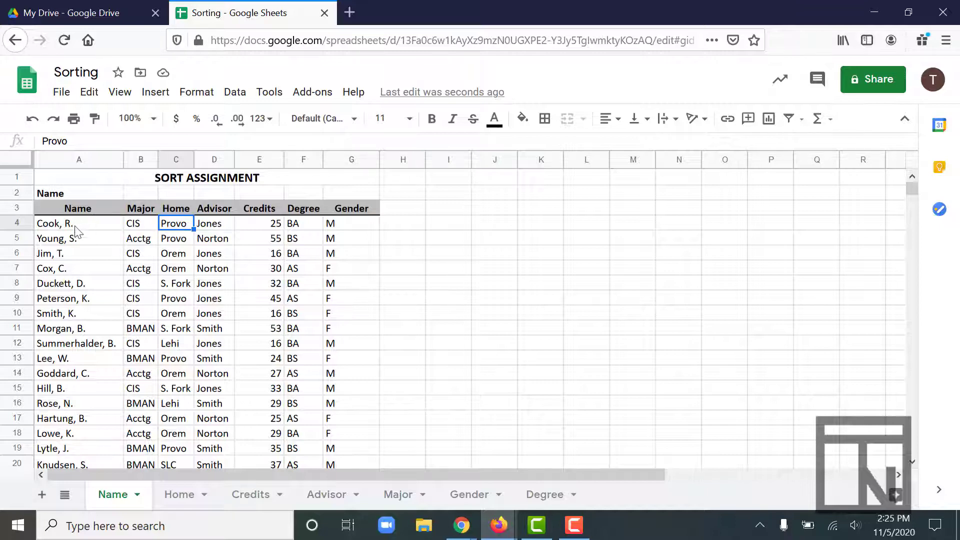
Select the student table A3:G29 on the Name sheet, including the header row but excluding the Total Credits row
{"action": "scroll", "coordinate": [76, 231], "scroll_direction": "down", "scroll_amount": 15}
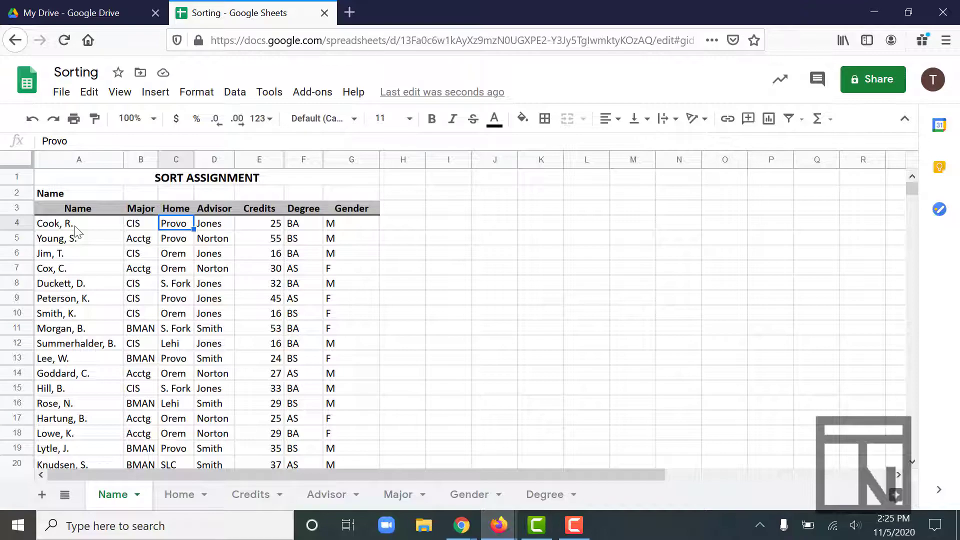
{"action": "left_click", "coordinate": [63, 209]}
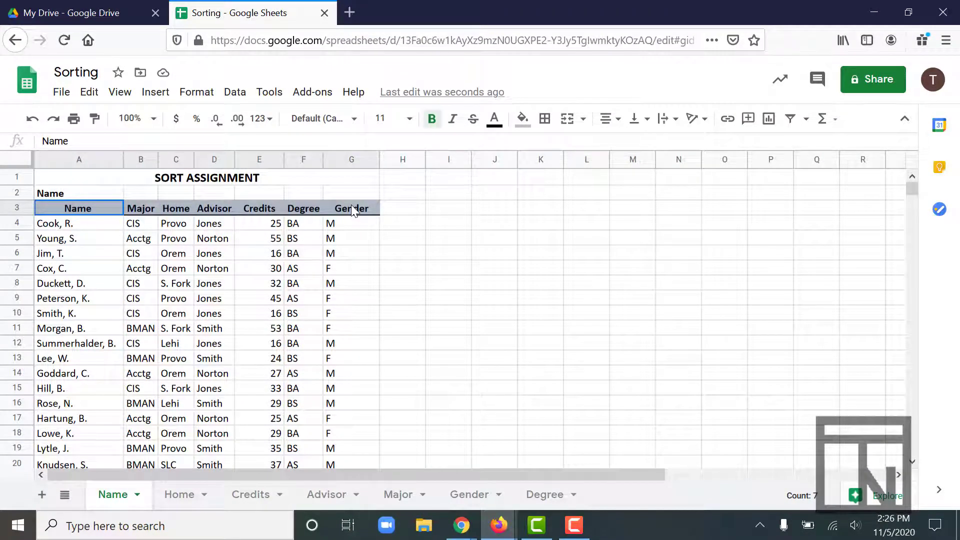
{"action": "left_click_drag", "start_coordinate": [352, 209], "coordinate": [347, 460]}
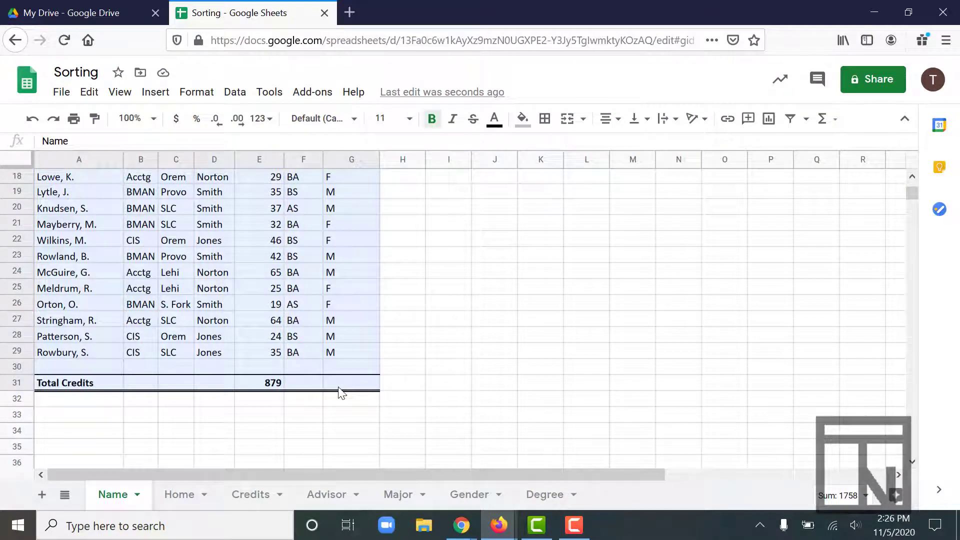
{"action": "left_click_drag", "start_coordinate": [340, 393], "coordinate": [334, 354]}
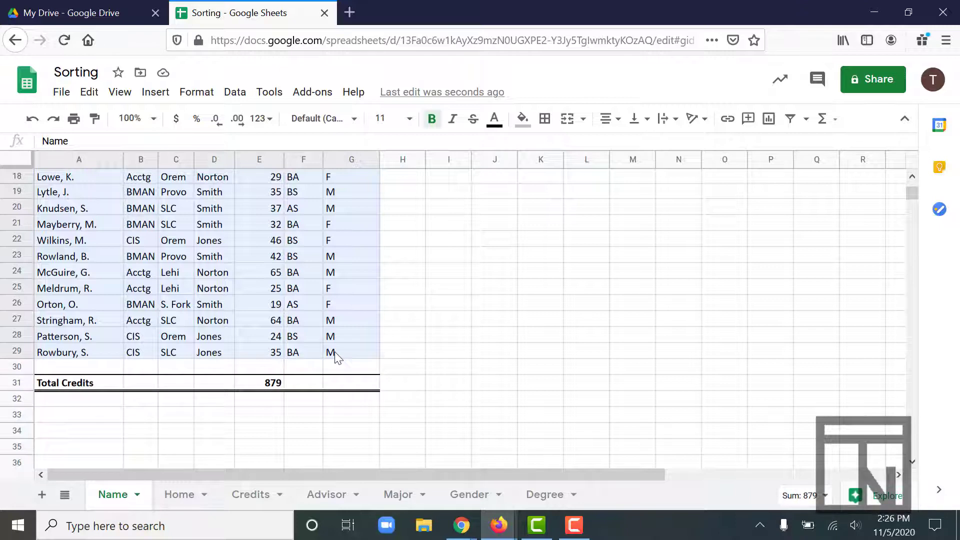
{"action": "left_click_drag", "start_coordinate": [335, 352], "coordinate": [334, 352]}
{"action": "scroll", "coordinate": [335, 352], "scroll_direction": "up", "scroll_amount": 5}
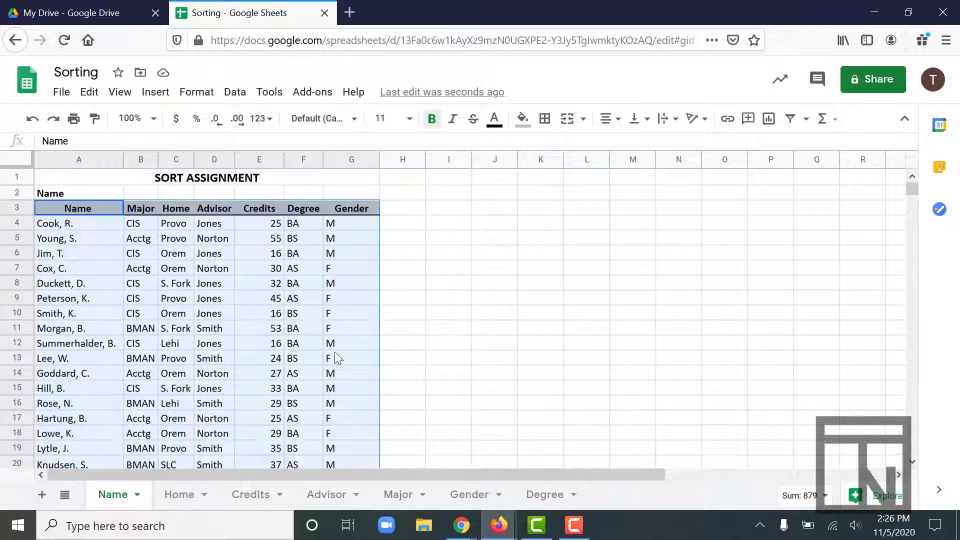
{"action": "scroll", "coordinate": [334, 352], "scroll_direction": "down", "scroll_amount": 9}
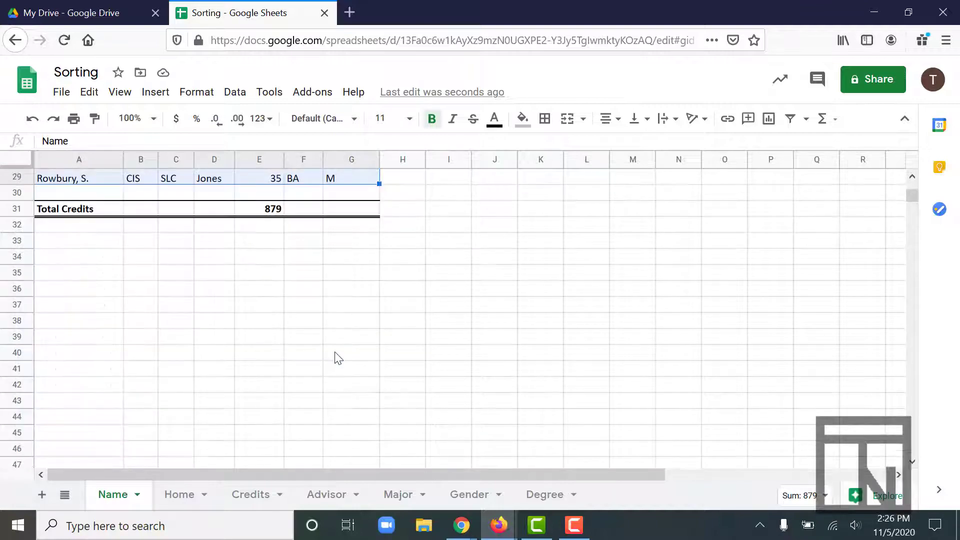
{"action": "scroll", "coordinate": [335, 353], "scroll_direction": "up", "scroll_amount": 6}
{"action": "scroll", "coordinate": [334, 358], "scroll_direction": "down", "scroll_amount": 1}
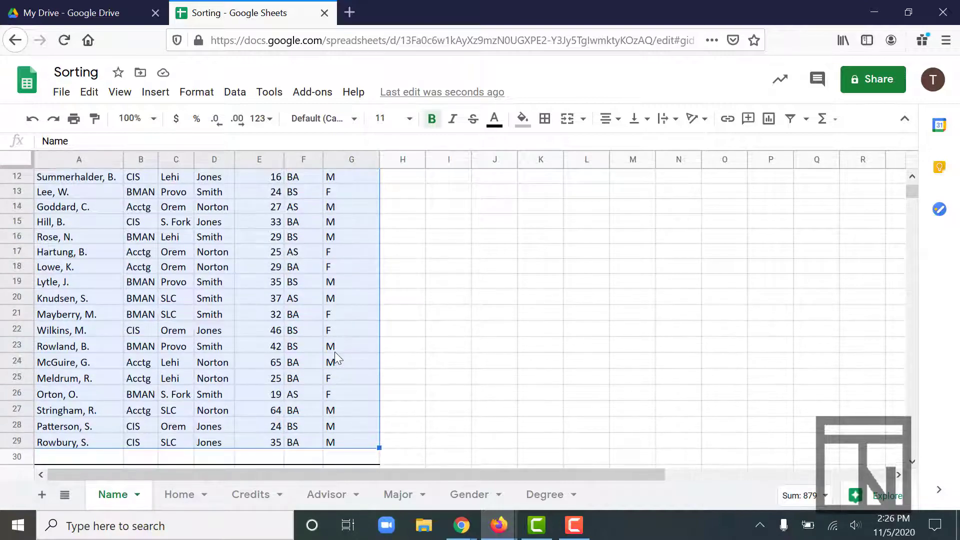
{"action": "scroll", "coordinate": [334, 352], "scroll_direction": "up", "scroll_amount": 5}
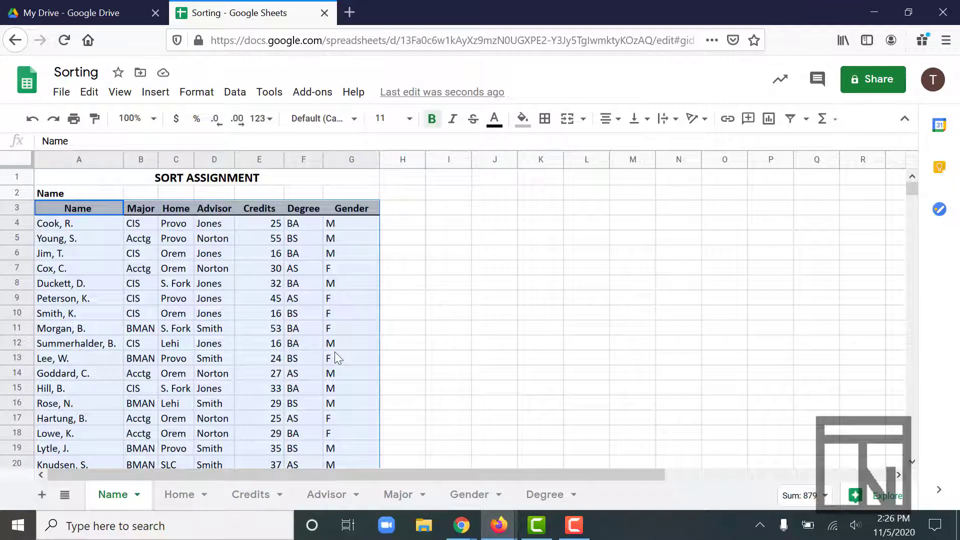
Sort the selected range by the Name column A → Z, treating the first row as a header row
{"action": "left_click", "coordinate": [232, 93]}
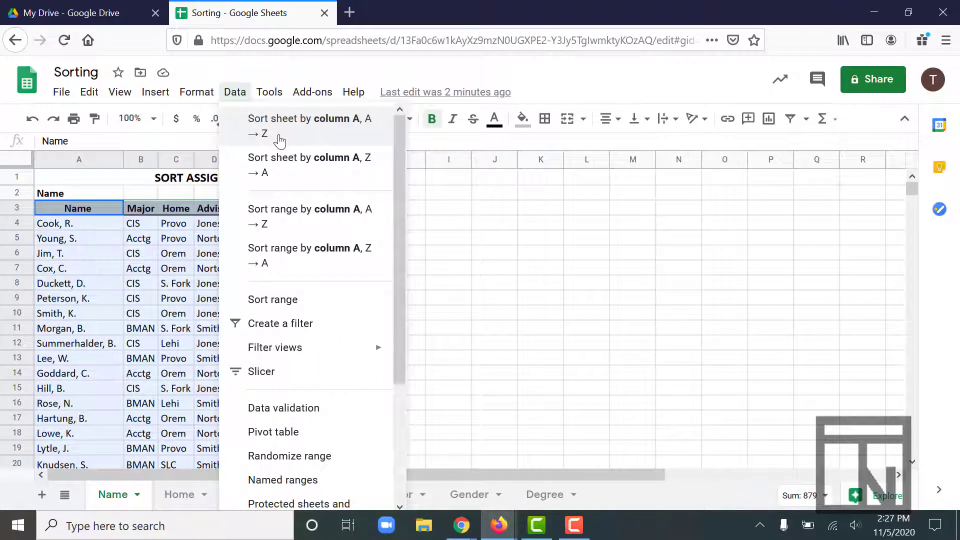
{"action": "left_click", "coordinate": [292, 302]}
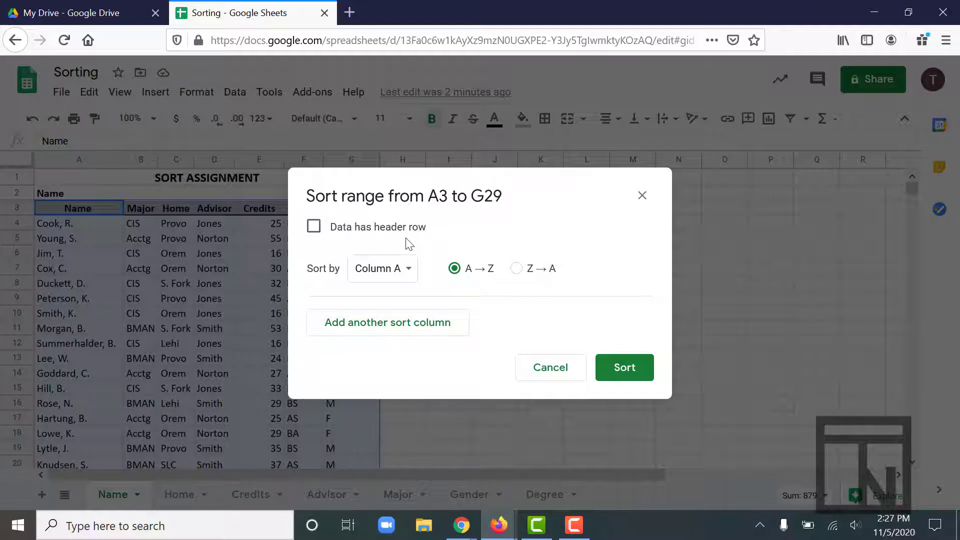
{"action": "left_click", "coordinate": [377, 278]}
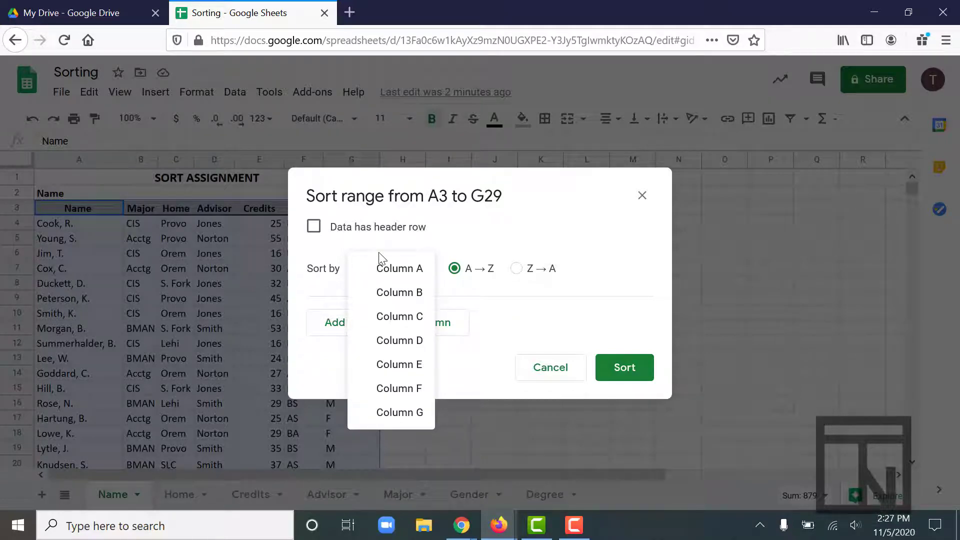
{"action": "left_click", "coordinate": [312, 228]}
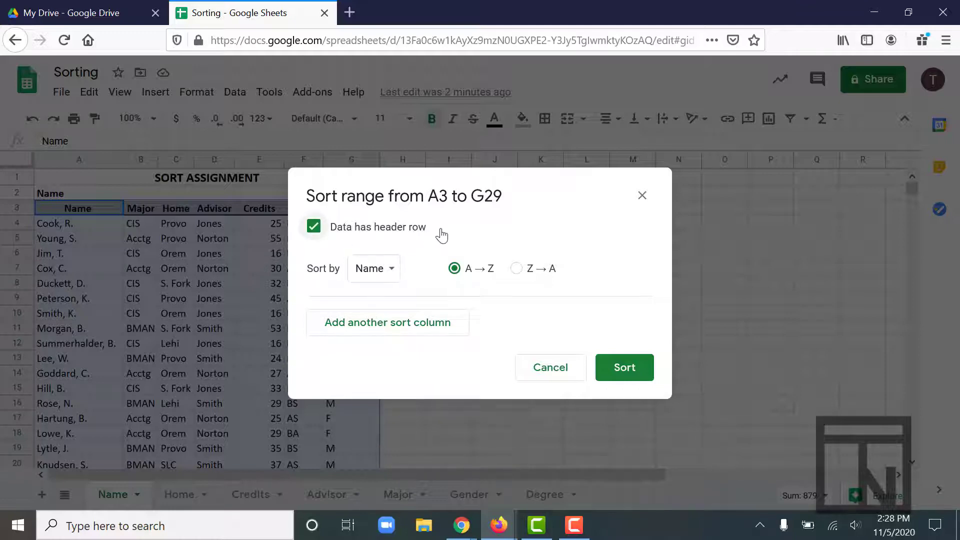
{"action": "left_click", "coordinate": [376, 274]}
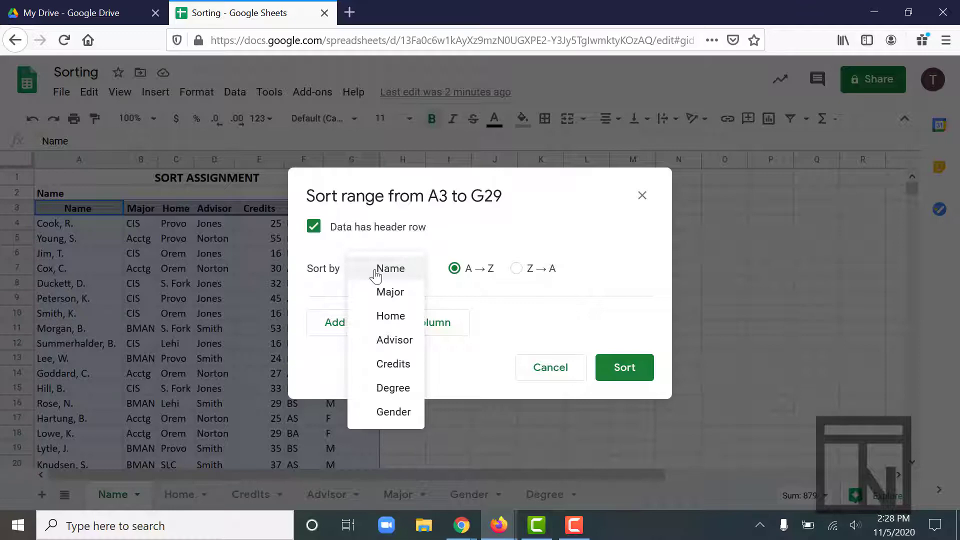
{"action": "left_click", "coordinate": [401, 245]}
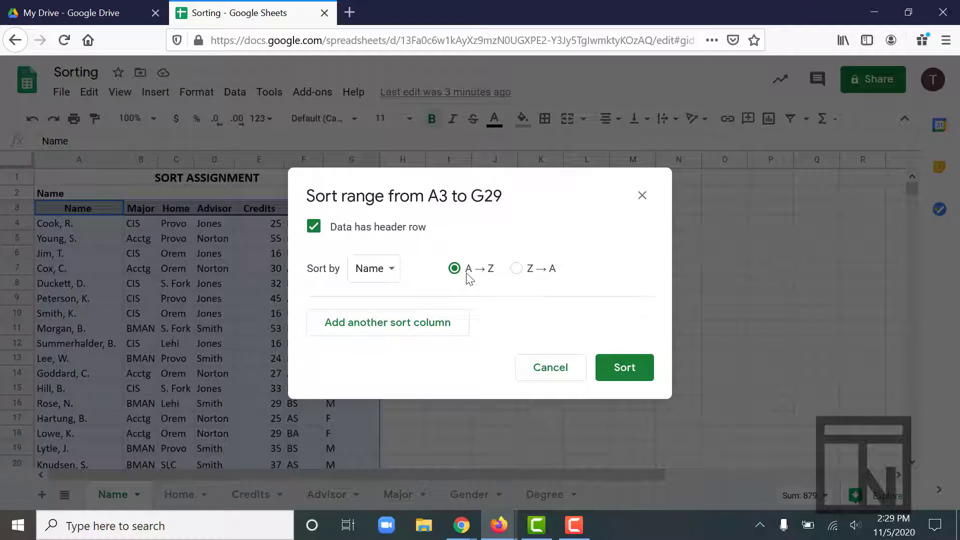
{"action": "left_click", "coordinate": [616, 366]}
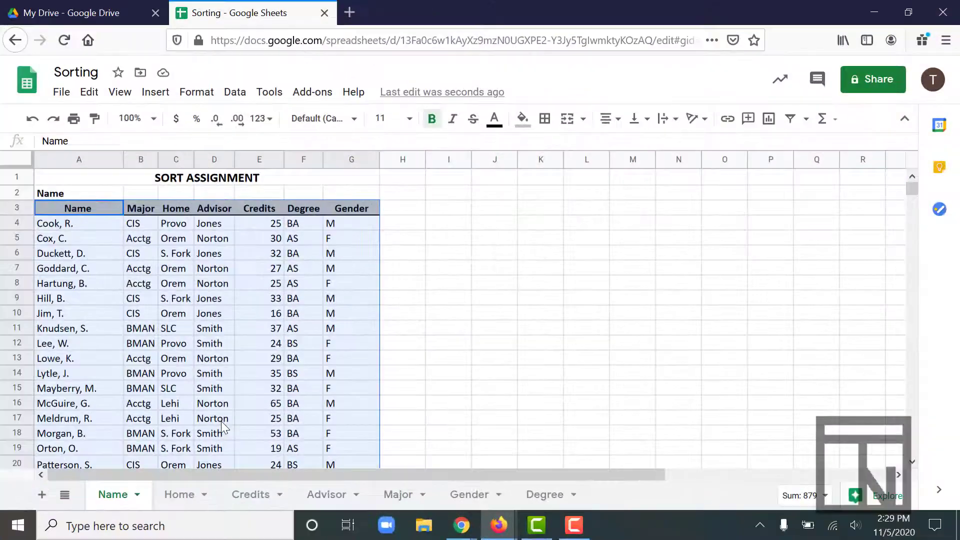
Switch to the Home sheet and select its student table A3:G29, including the header row
{"action": "left_click", "coordinate": [180, 495]}
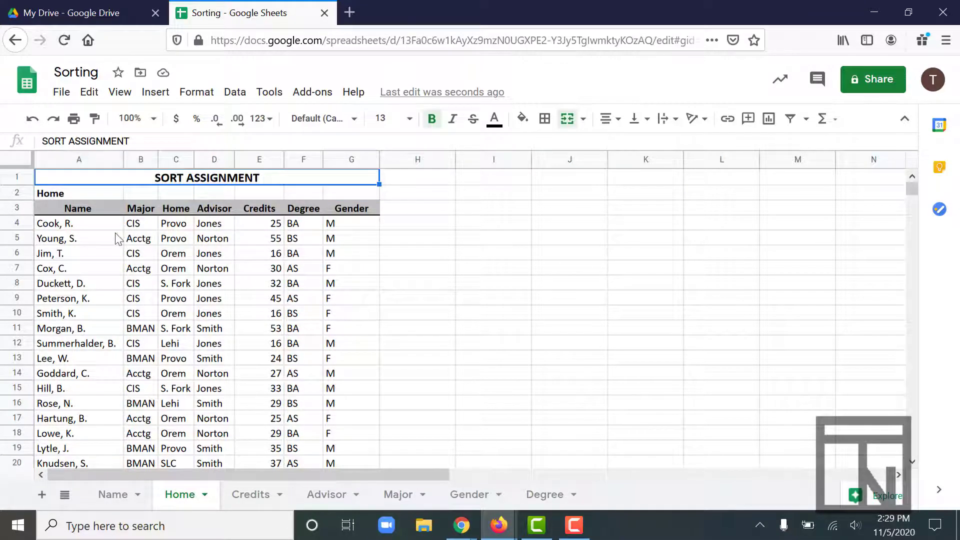
{"action": "left_click_drag", "start_coordinate": [89, 212], "coordinate": [354, 291]}
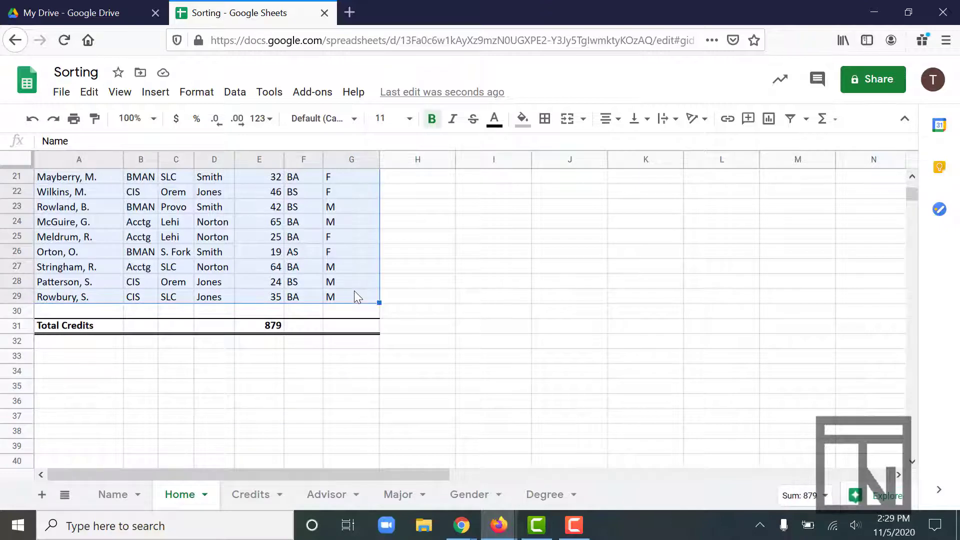
{"action": "scroll", "coordinate": [252, 246], "scroll_direction": "up", "scroll_amount": 5}
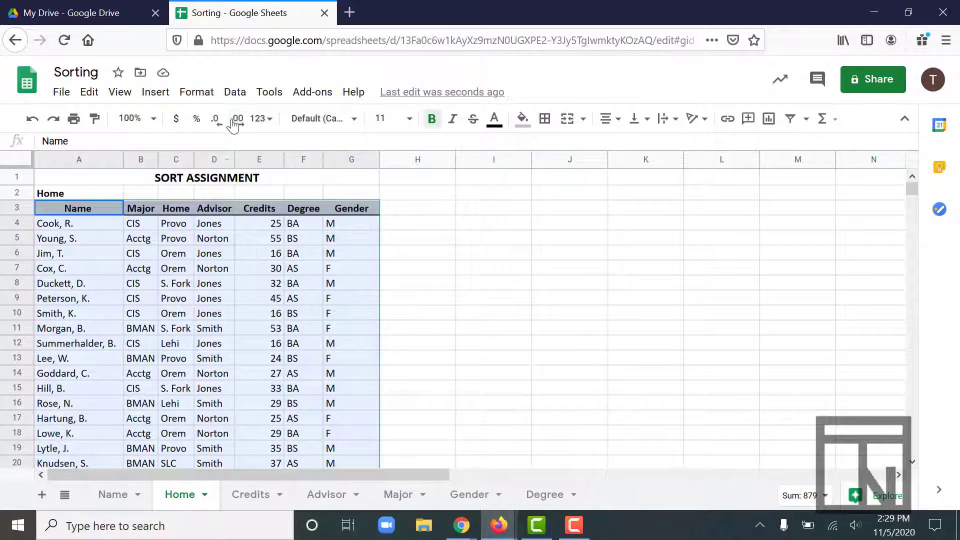
Start a range sort of the selected table with a header row and set Home as the first sort column
{"action": "left_click", "coordinate": [234, 95]}
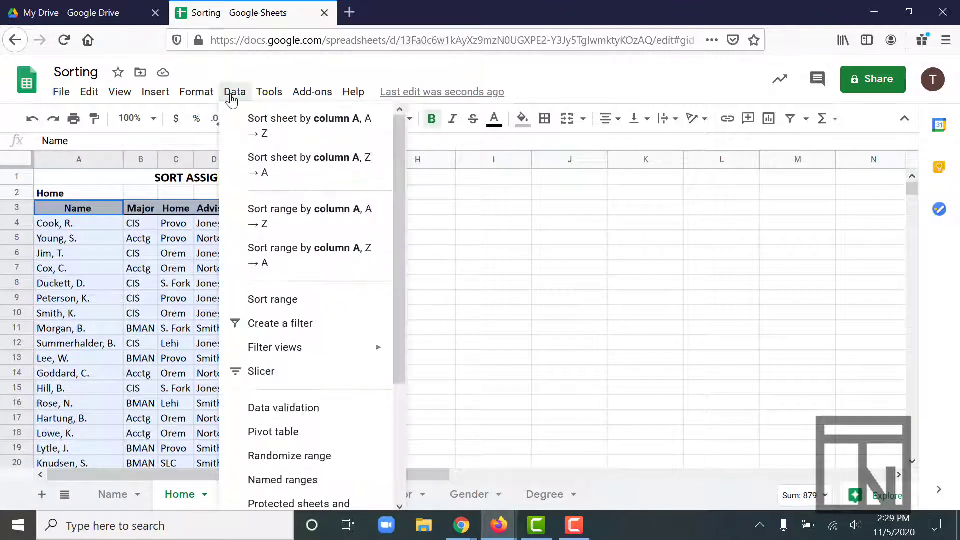
{"action": "left_click", "coordinate": [294, 299]}
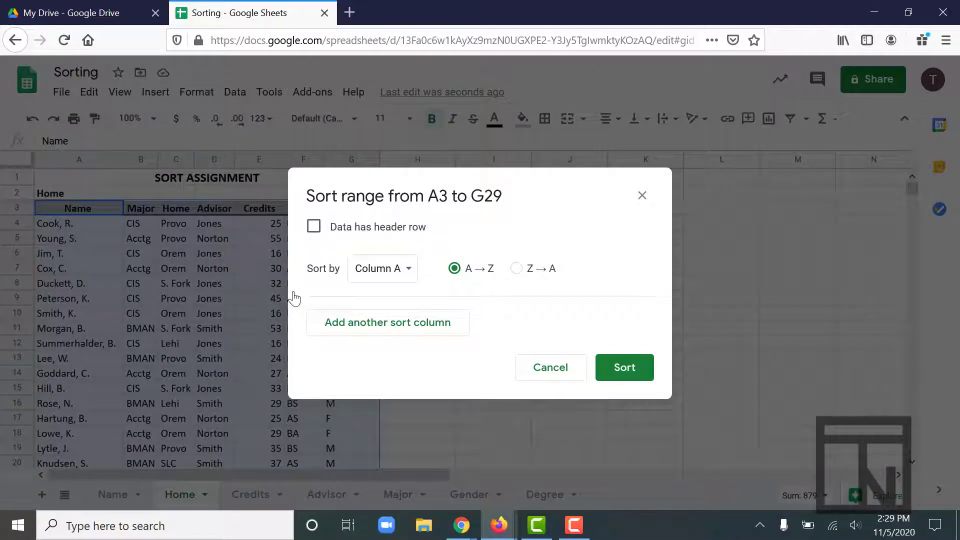
{"action": "left_click", "coordinate": [315, 228]}
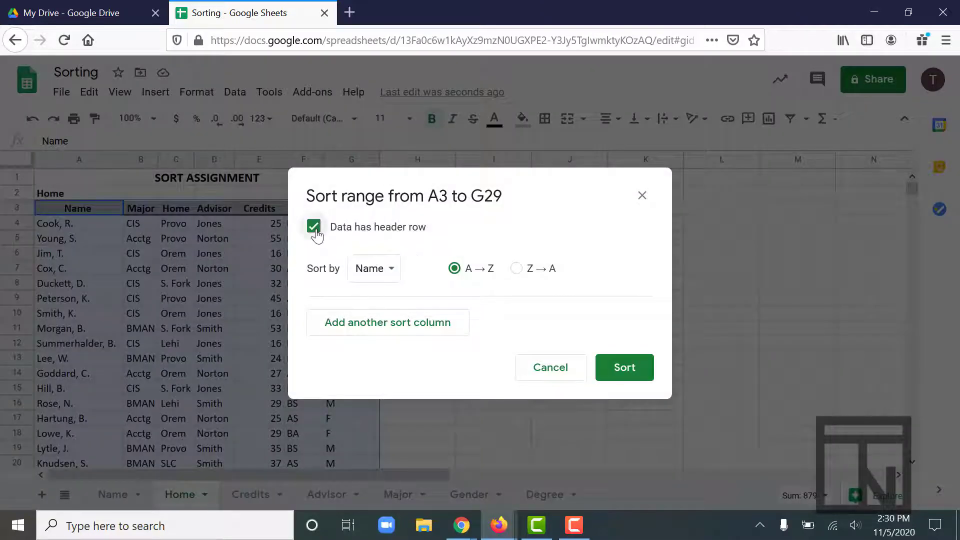
{"action": "left_click", "coordinate": [384, 263]}
{"action": "left_click", "coordinate": [385, 316]}
Add Name as the second sort column in Z → A order and apply the sort
{"action": "left_click", "coordinate": [382, 334]}
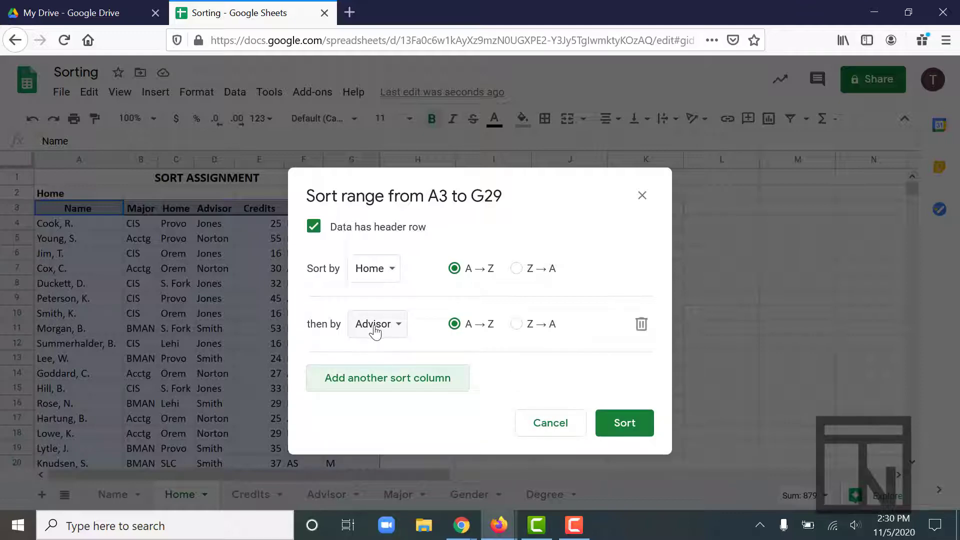
{"action": "left_click", "coordinate": [376, 331]}
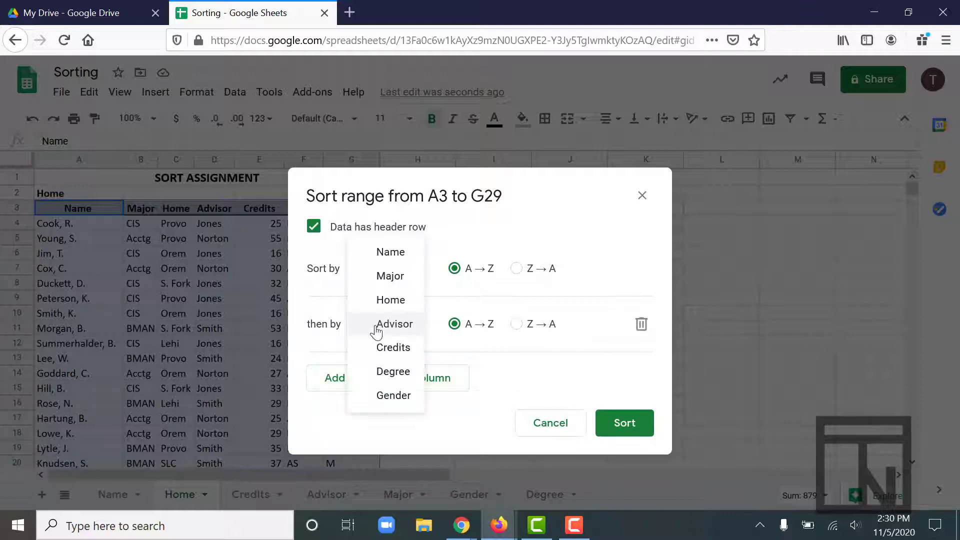
{"action": "left_click", "coordinate": [383, 254]}
{"action": "left_click", "coordinate": [517, 324]}
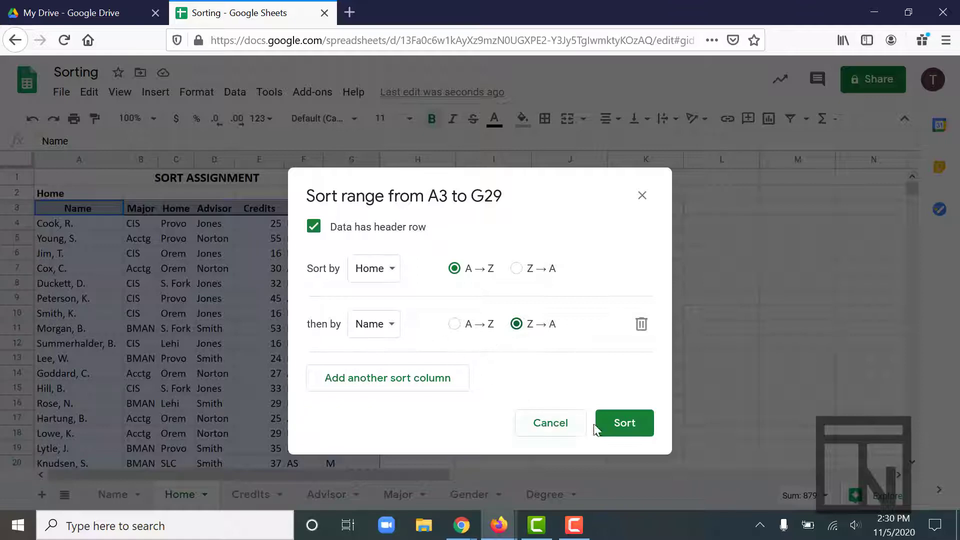
{"action": "left_click", "coordinate": [607, 428]}
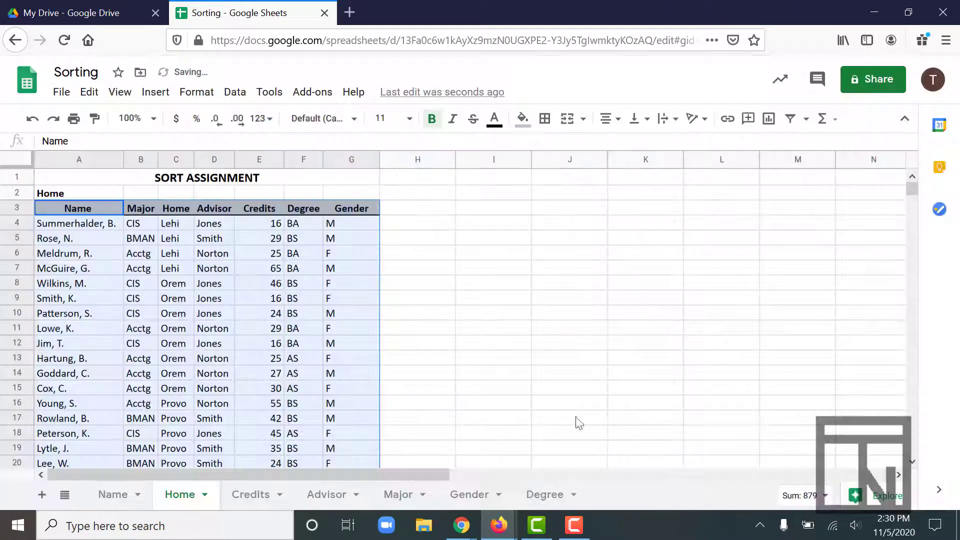